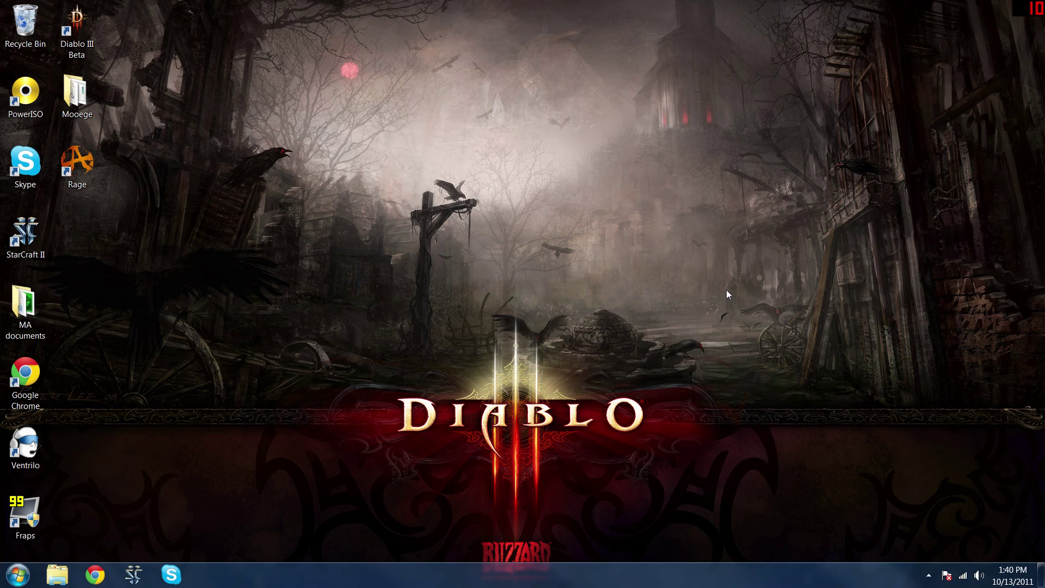
Step: Navigate from Documents through StarCraft II, Accounts and the account's profile folders into Banks
left_click(61, 583)
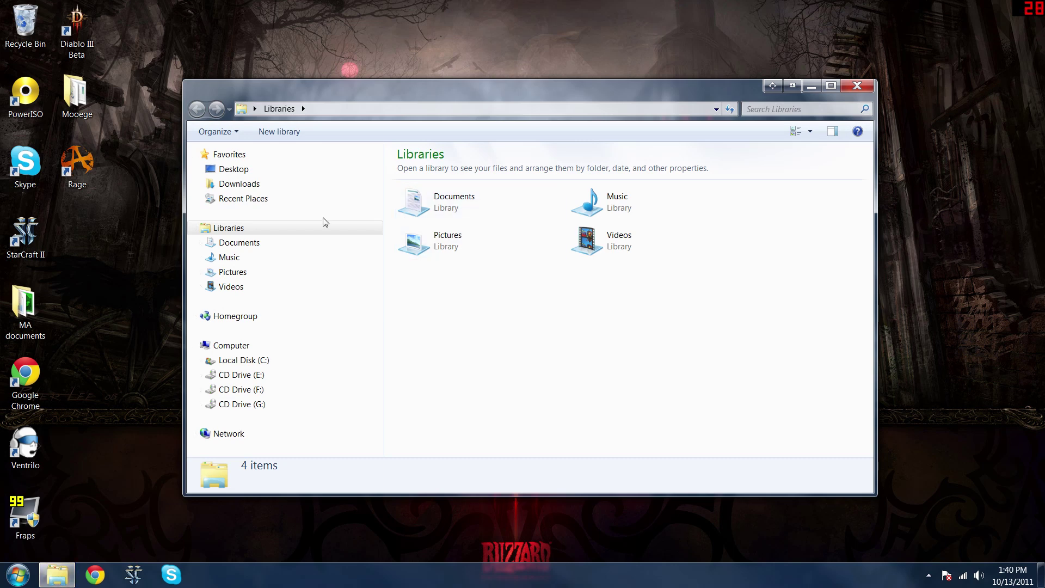
double_click(427, 214)
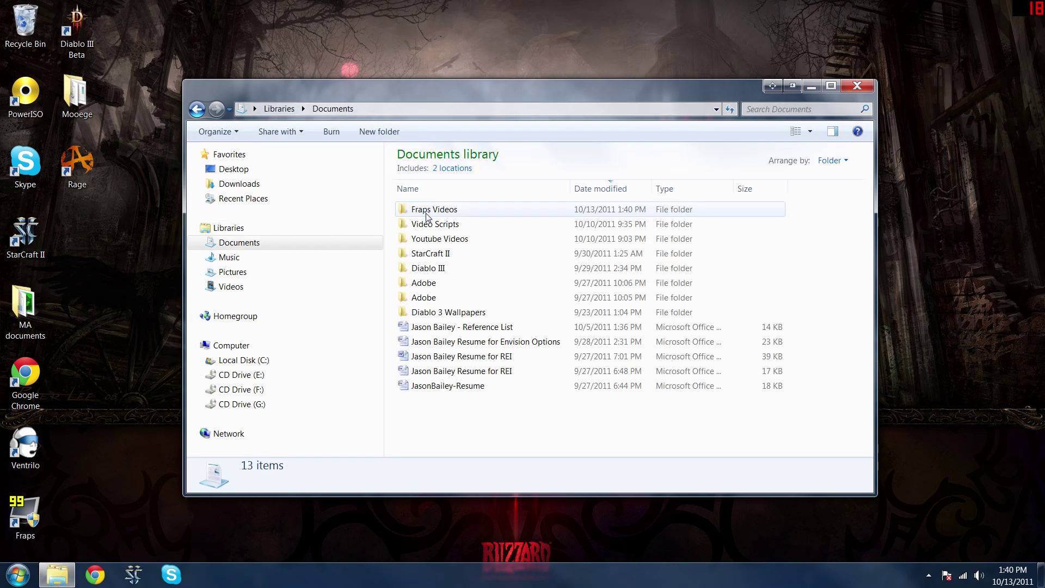
double_click(420, 254)
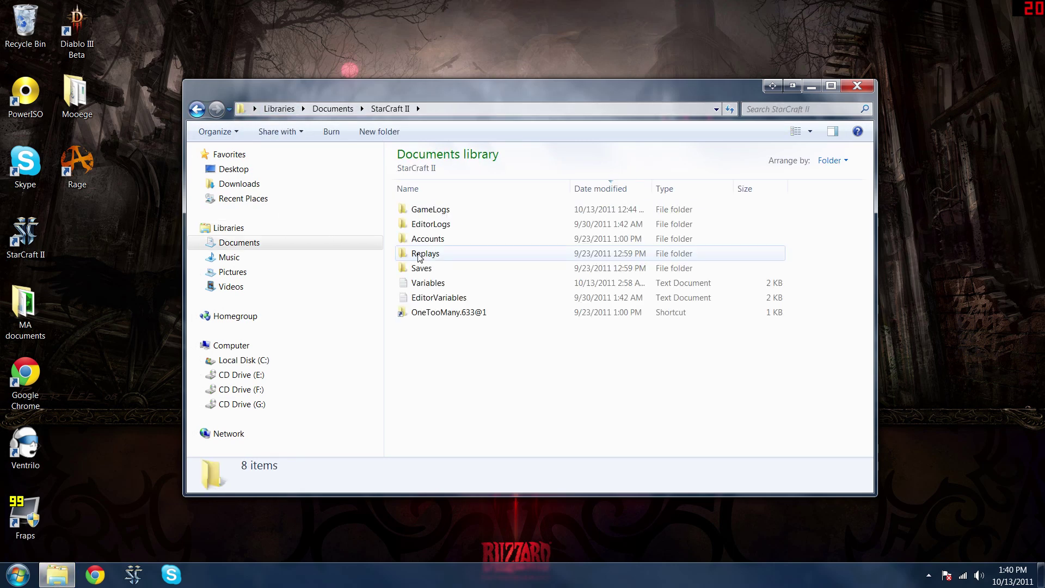
double_click(425, 239)
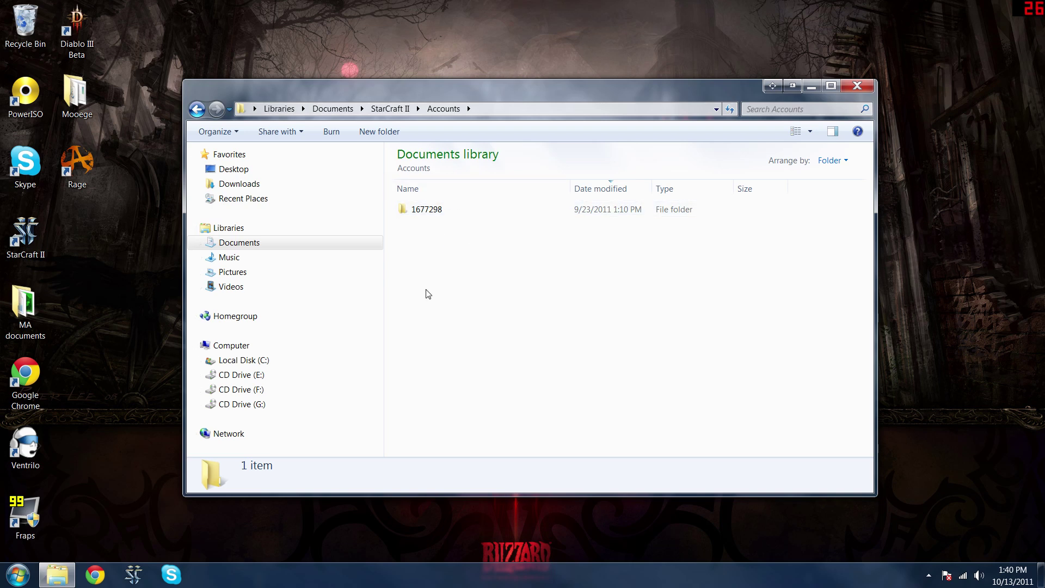
left_click(407, 210)
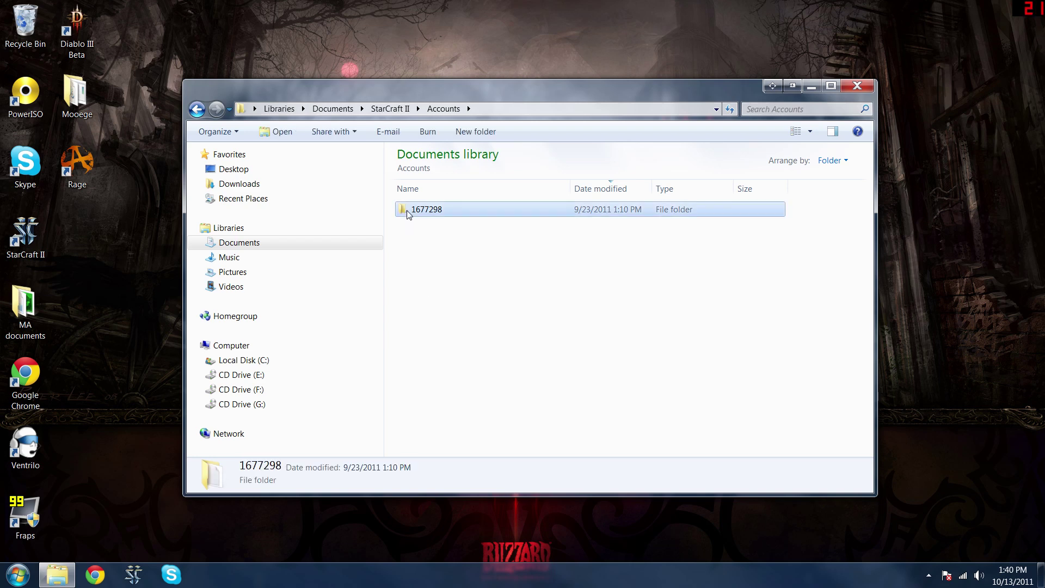
double_click(407, 210)
double_click(436, 213)
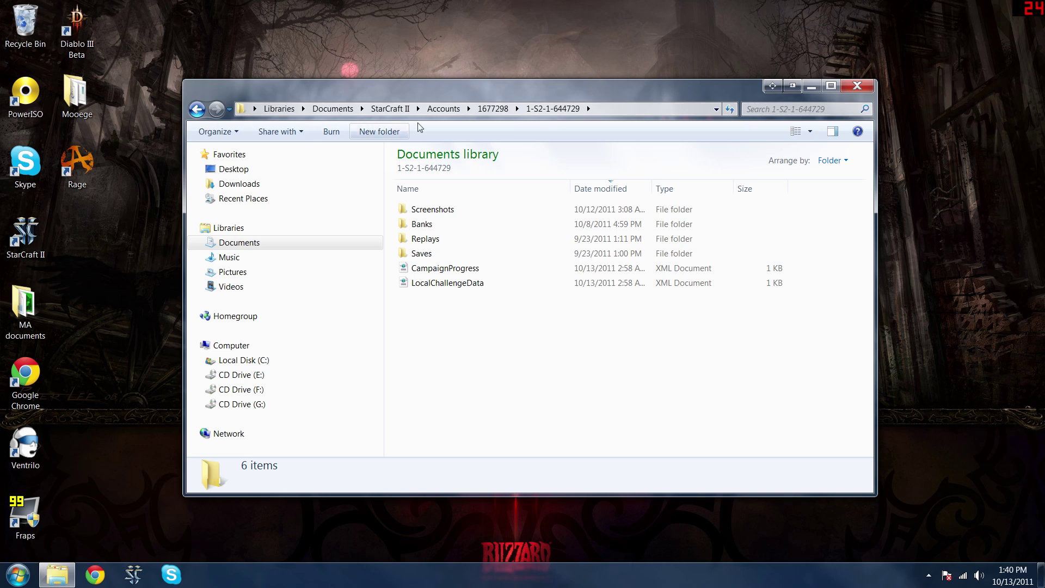
double_click(431, 224)
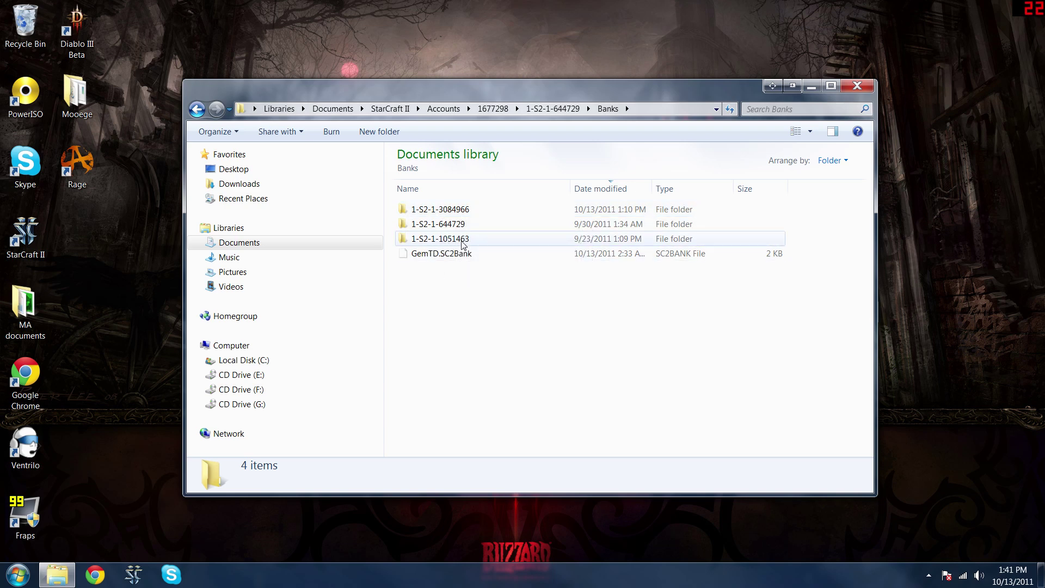
Step: Open the most recently modified bank subfolder, select GemTD.SC2Bank, then return to Banks
double_click(446, 211)
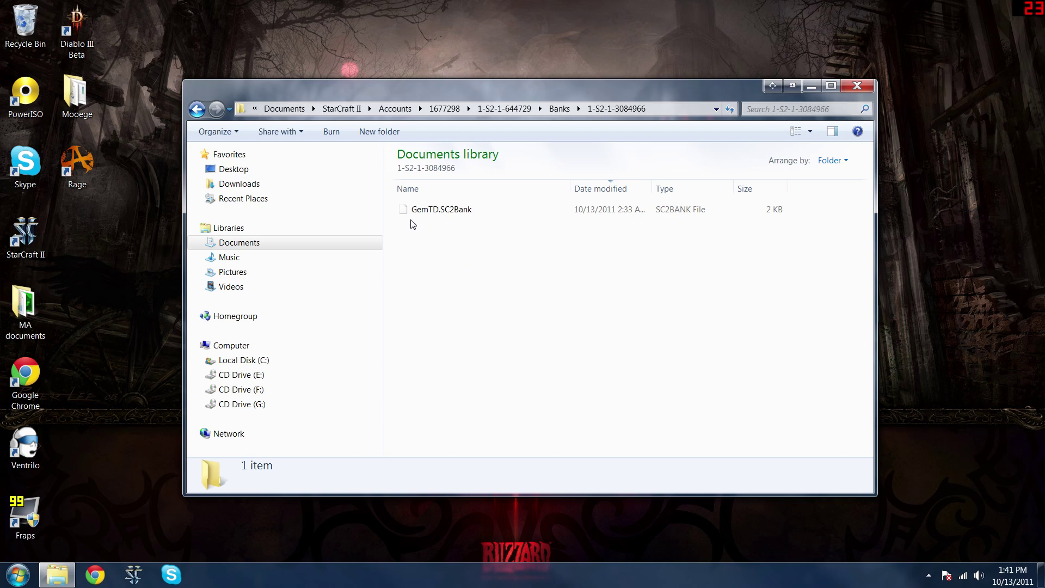
left_click_drag(505, 273, 405, 213)
left_click(451, 238)
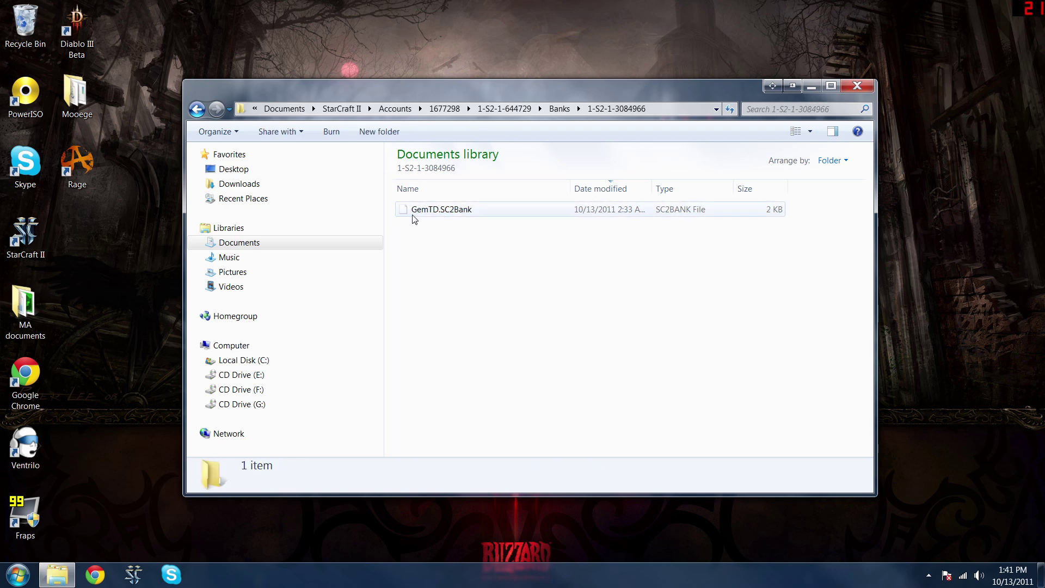
mouse_move(418, 216)
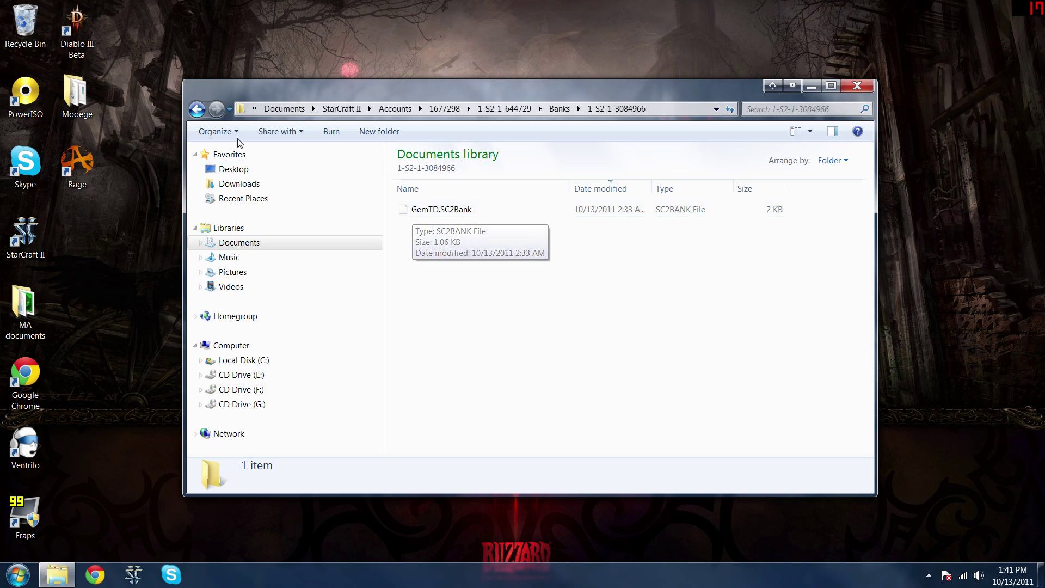
key("BackSpace")
Step: Check the second and third bank subfolders, then return to the one holding GemTD.SC2Bank
double_click(413, 224)
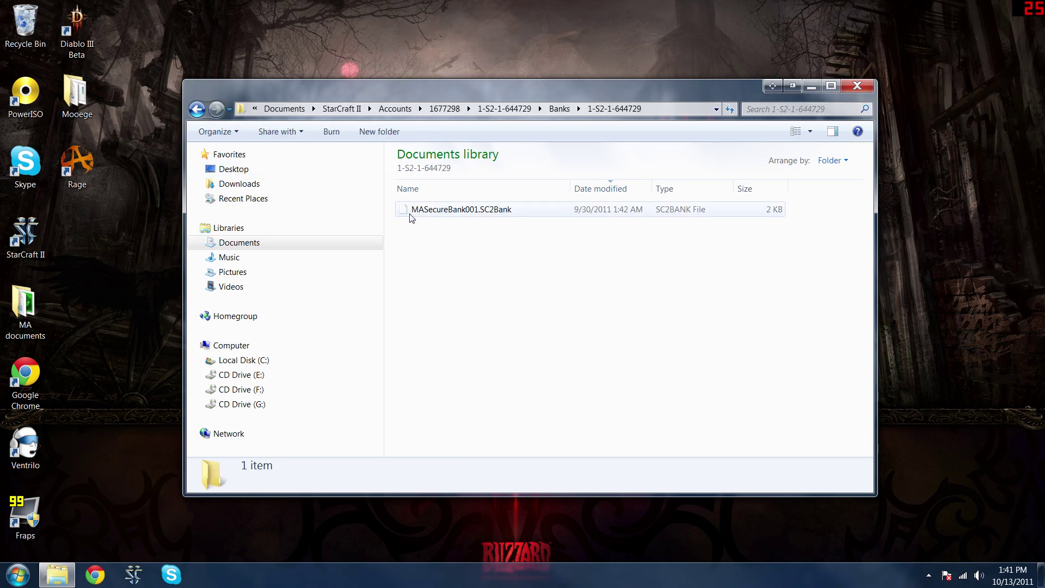
key("BackSpace")
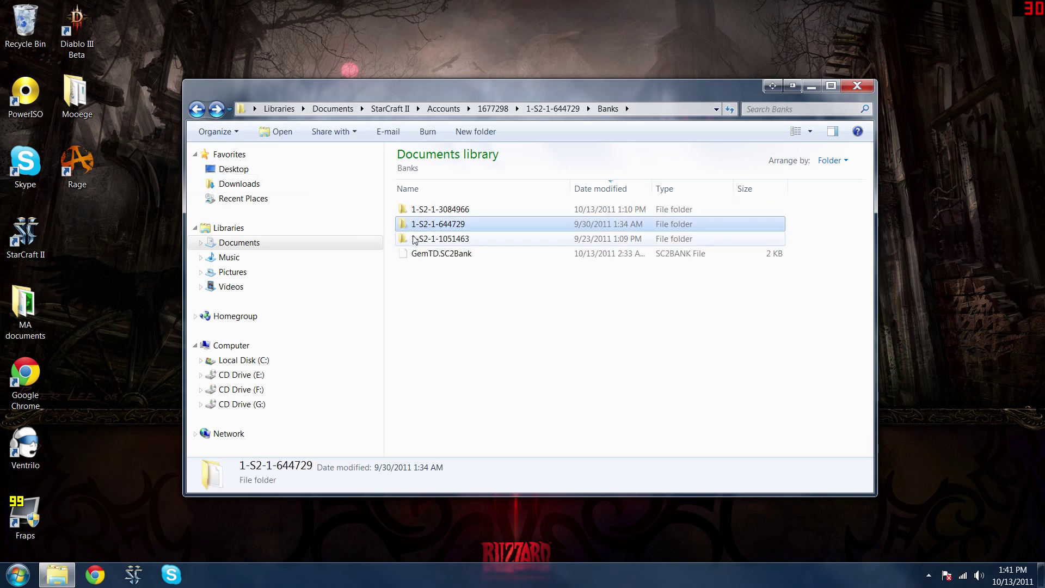
double_click(415, 240)
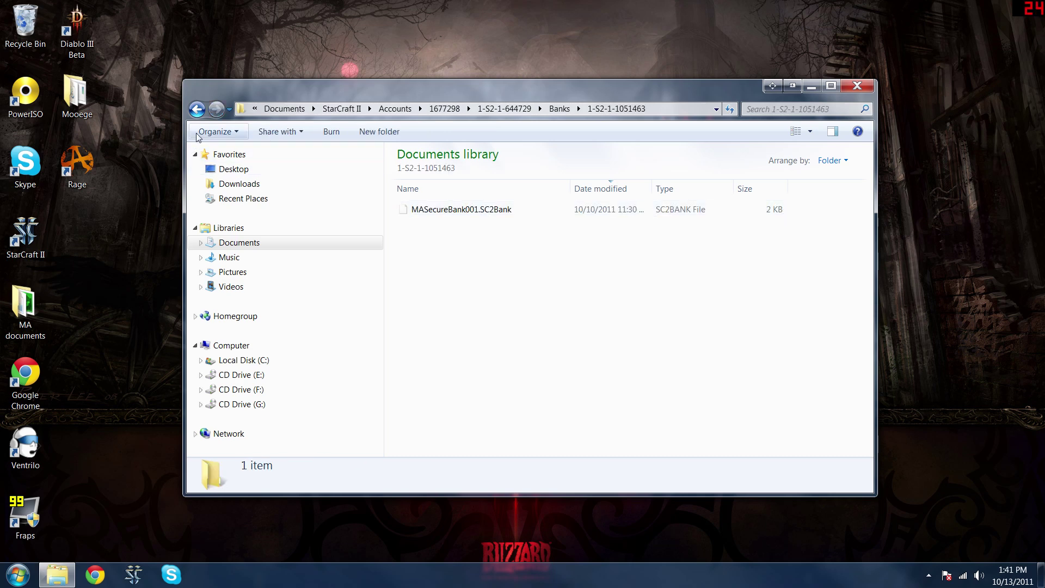
key("BackSpace")
key("BackSpace")
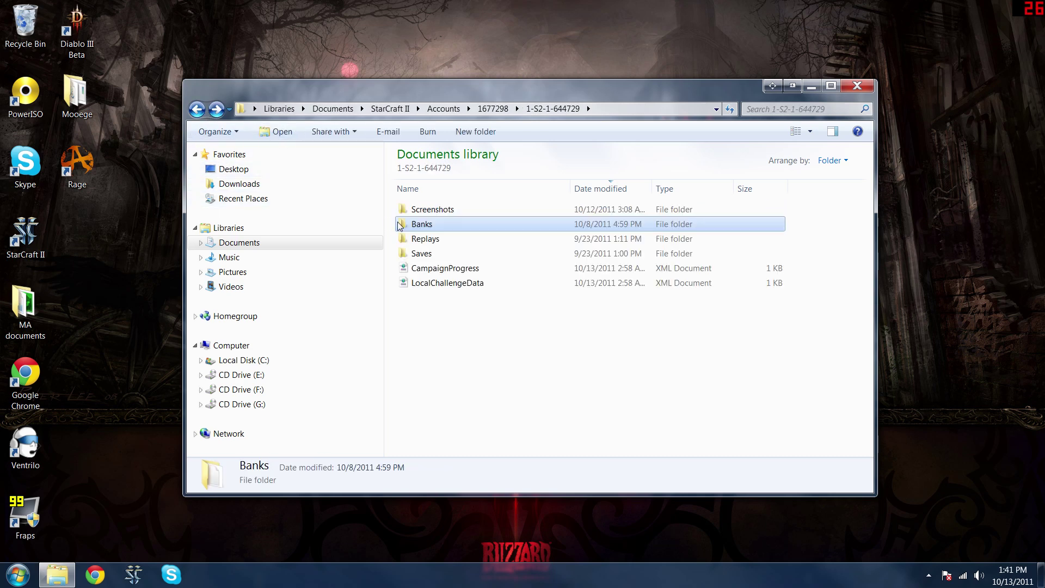
double_click(399, 223)
double_click(407, 212)
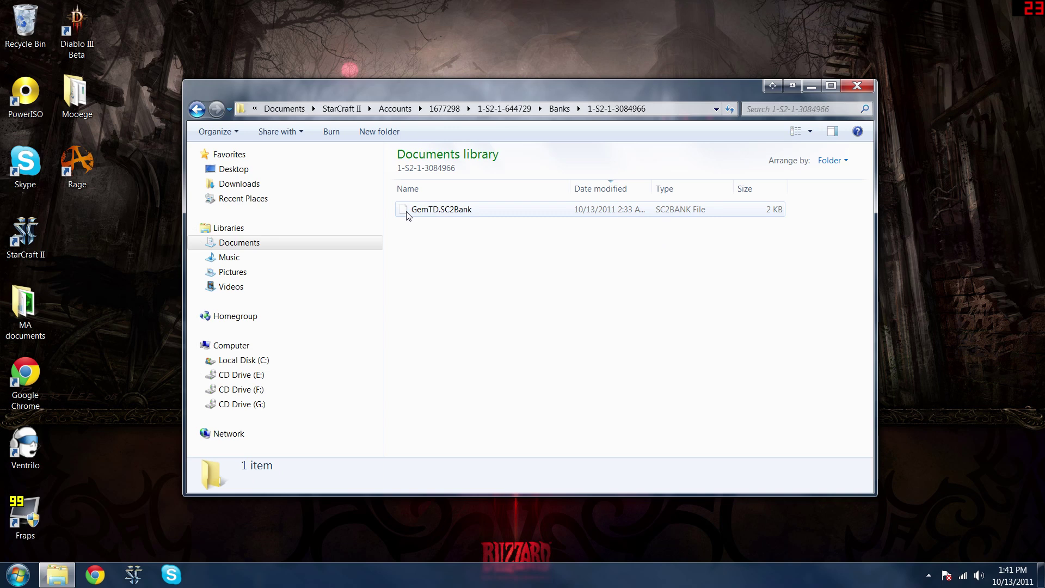
Step: Back out to Banks and reopen the subfolder containing GemTD.SC2Bank
right_click(421, 225)
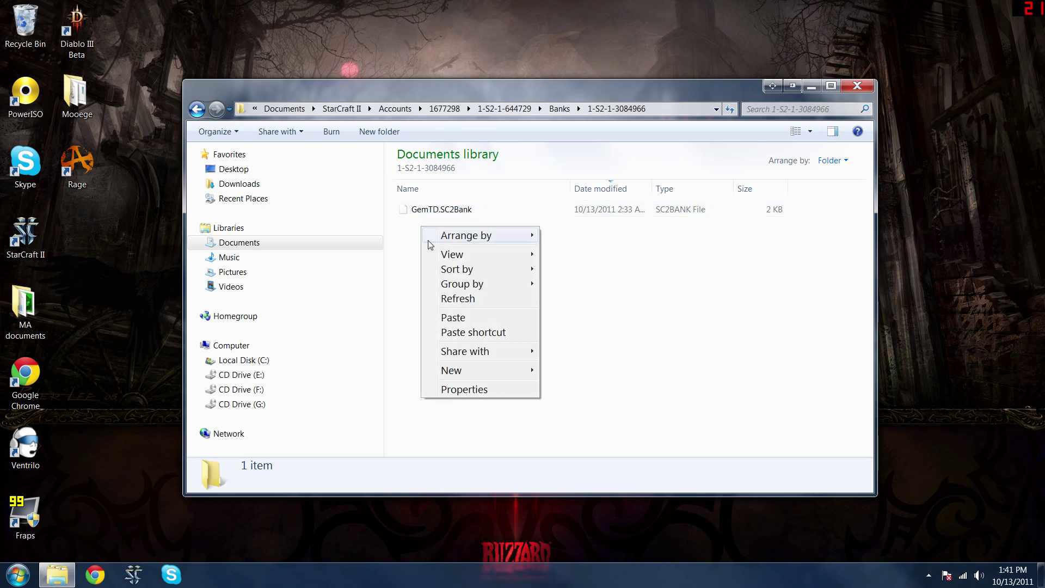
key("Escape")
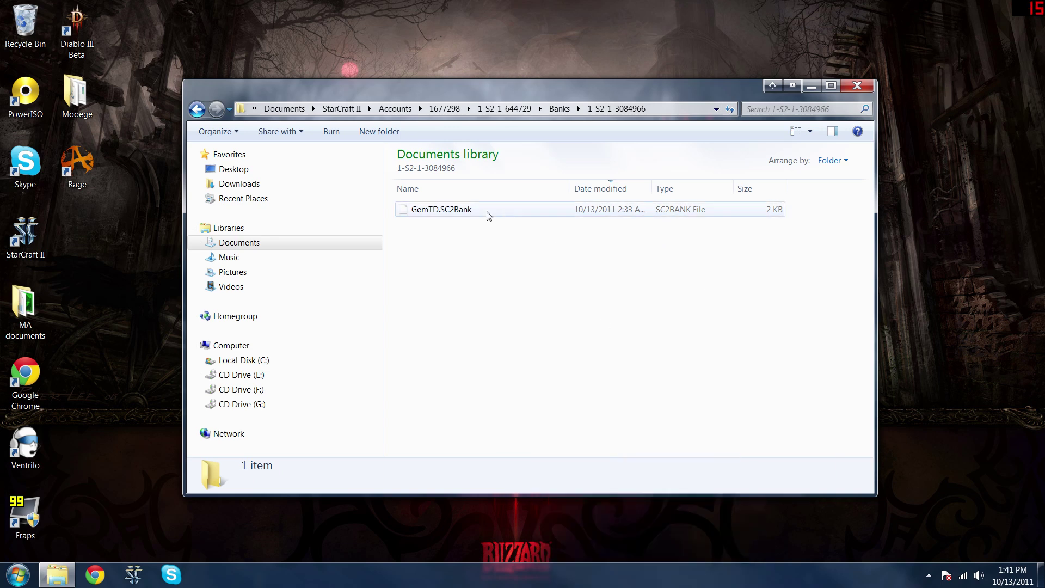
left_click(197, 108)
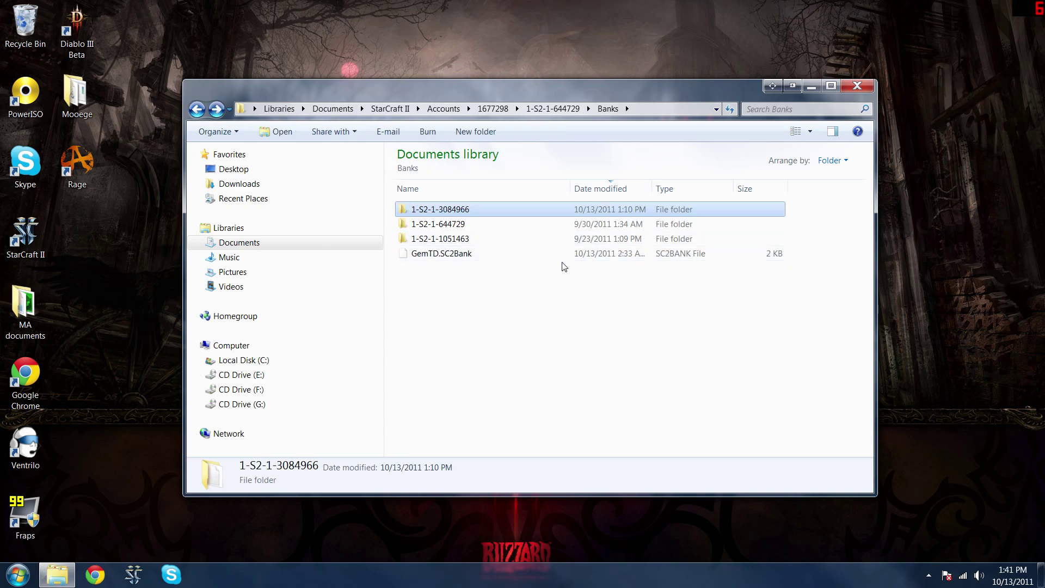
double_click(423, 210)
Step: Create a New Text Document beside GemTD.SC2Bank and open it in Notepad
right_click(477, 253)
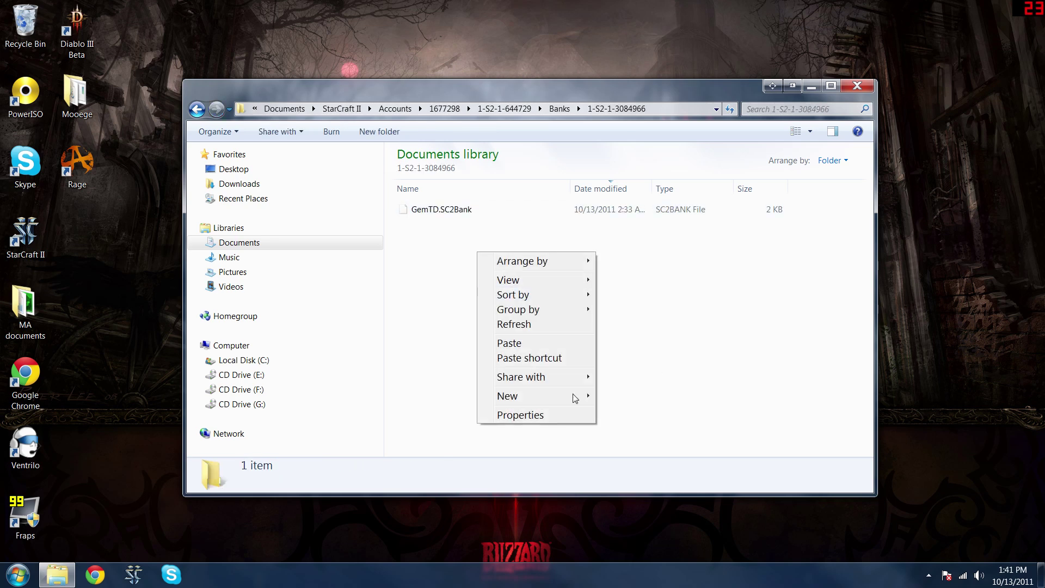
mouse_move(571, 397)
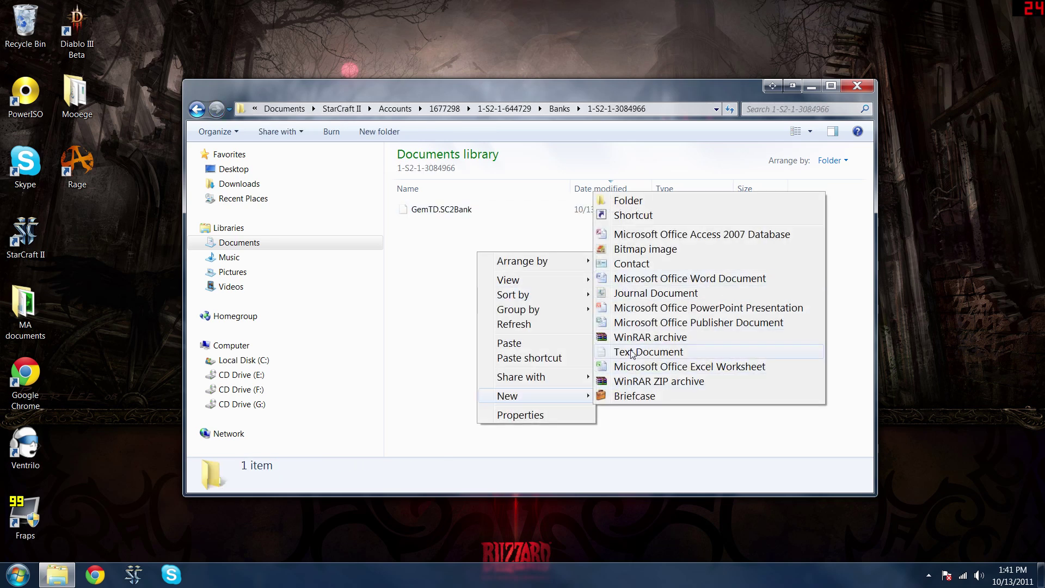
left_click(645, 353)
left_click(544, 324)
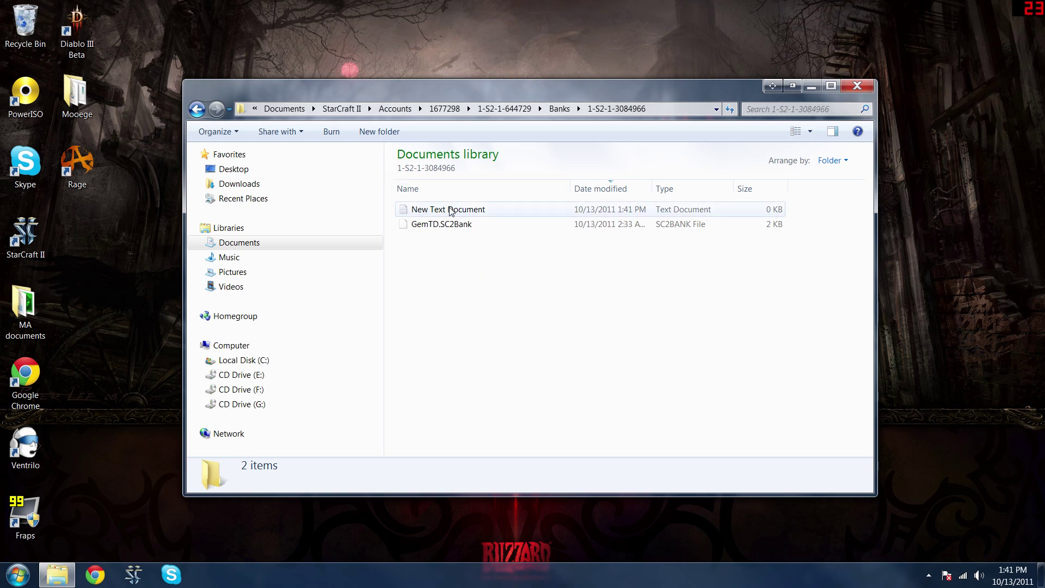
double_click(400, 212)
Step: Load GemTD.SC2Bank into Notepad and scroll through its XML
left_click_drag(422, 224, 550, 201)
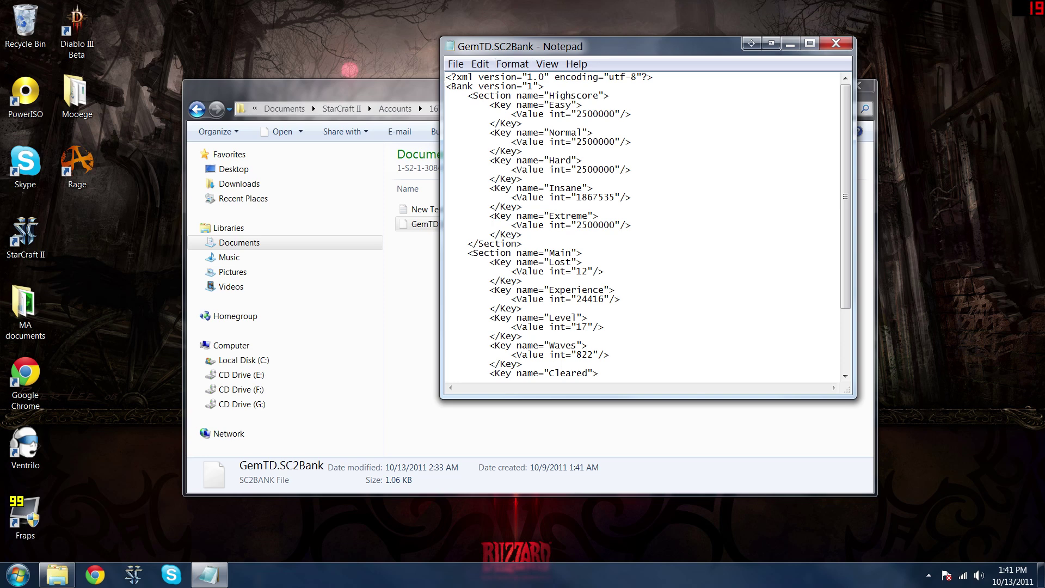
scroll(643, 226, "down", 1)
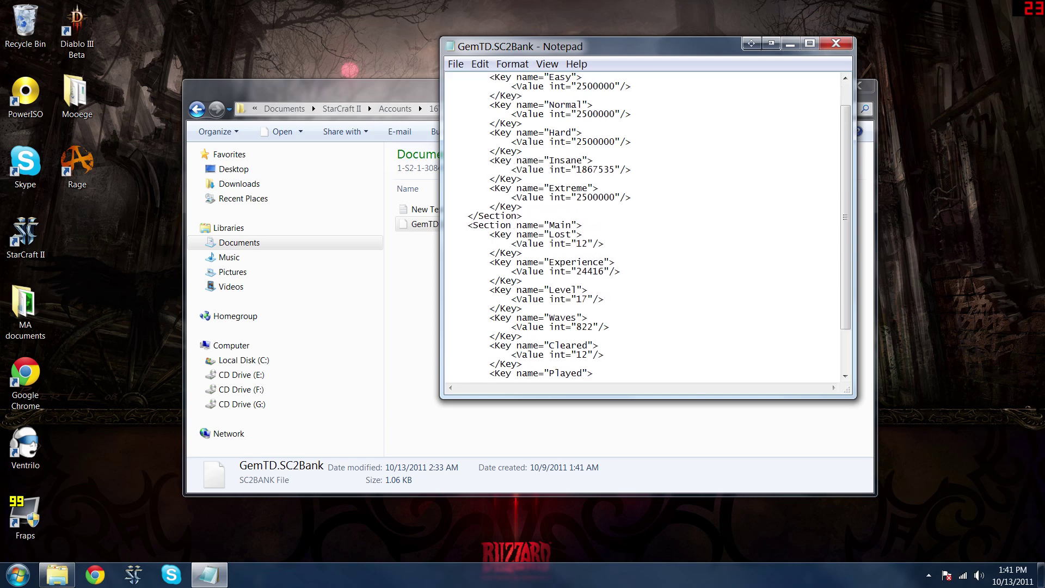
scroll(642, 226, "up", 1)
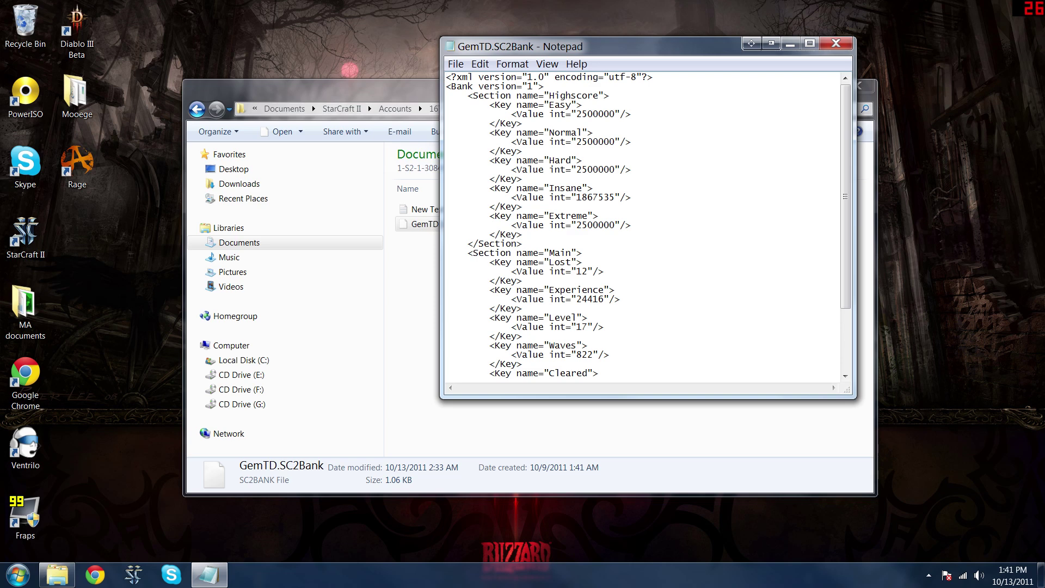
scroll(643, 226, "down", 3)
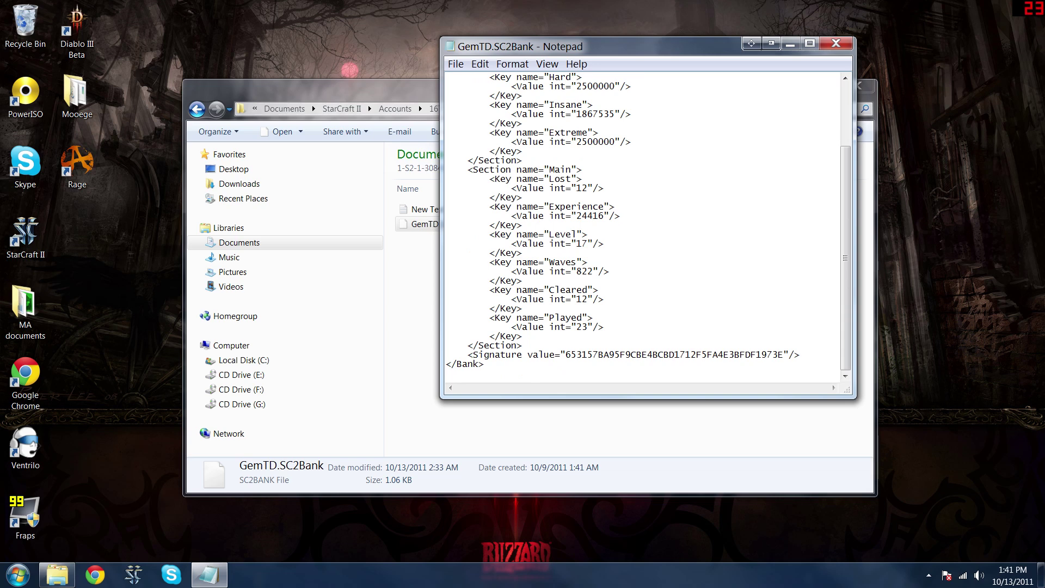
Step: Select the full Signature value, move Notepad aside, and close it
left_click_drag(489, 354, 616, 355)
left_click(784, 354)
left_click_drag(784, 355, 566, 355)
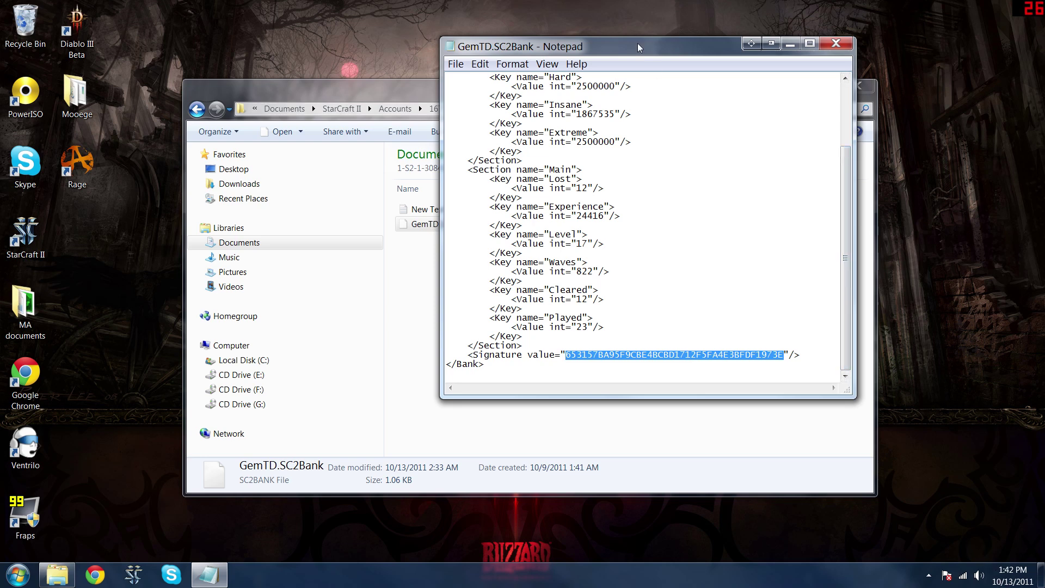
mouse_move(638, 44)
left_mouse_down()
mouse_move(440, 56)
mouse_move(425, 102)
mouse_move(639, 286)
mouse_move(594, 107)
left_mouse_up()
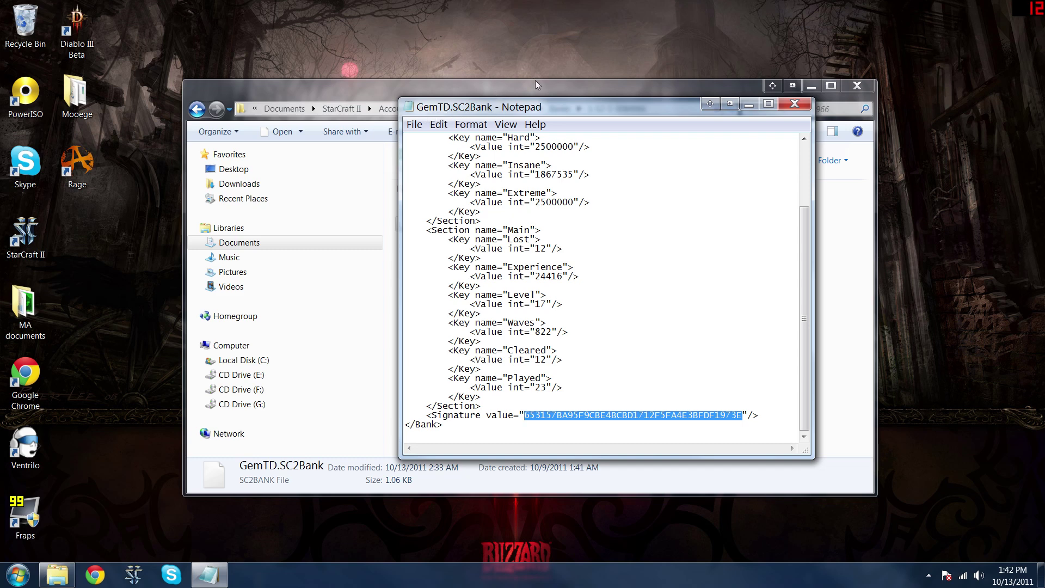
left_click_drag(534, 80, 515, 68)
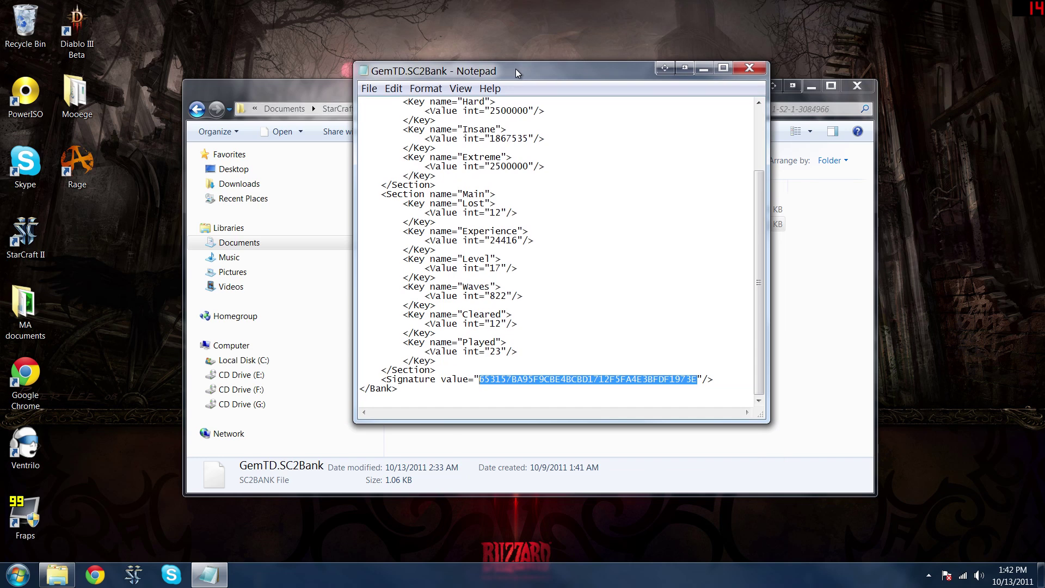
left_click(750, 65)
Step: Delete the New Text Document from the profile folder
left_click(517, 287)
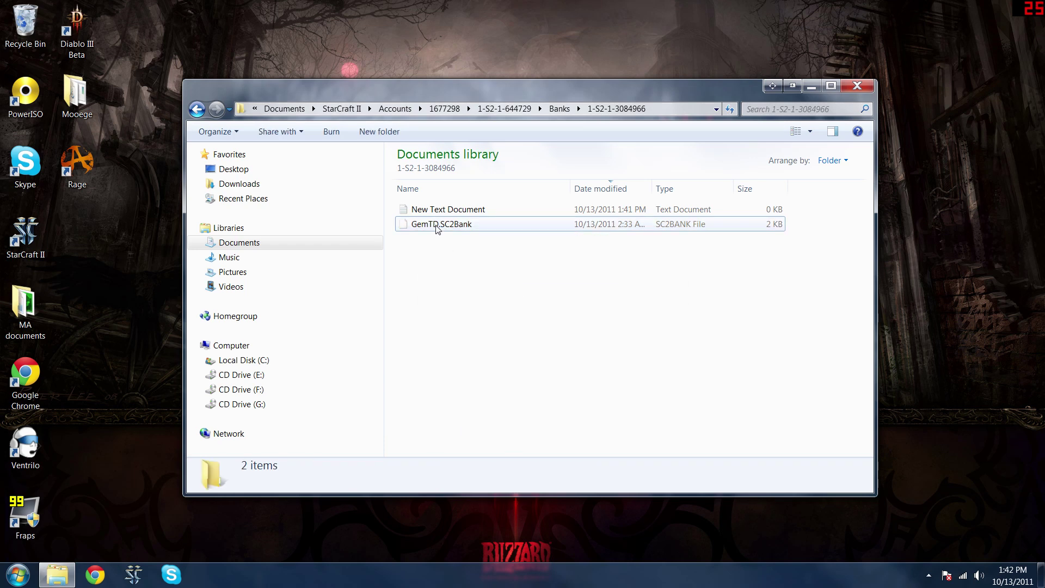
left_click(442, 213)
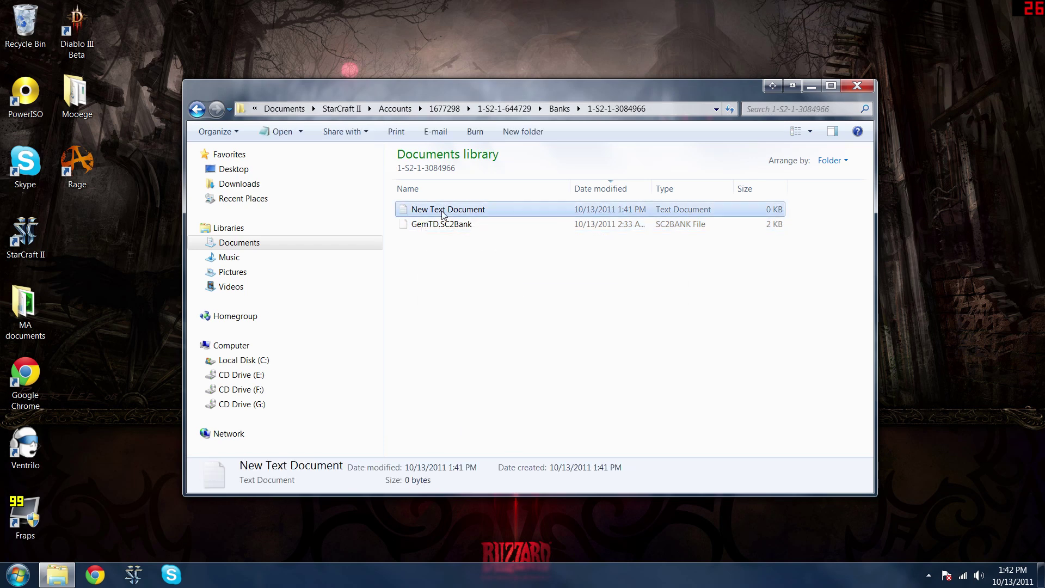
key("Delete")
key("Return")
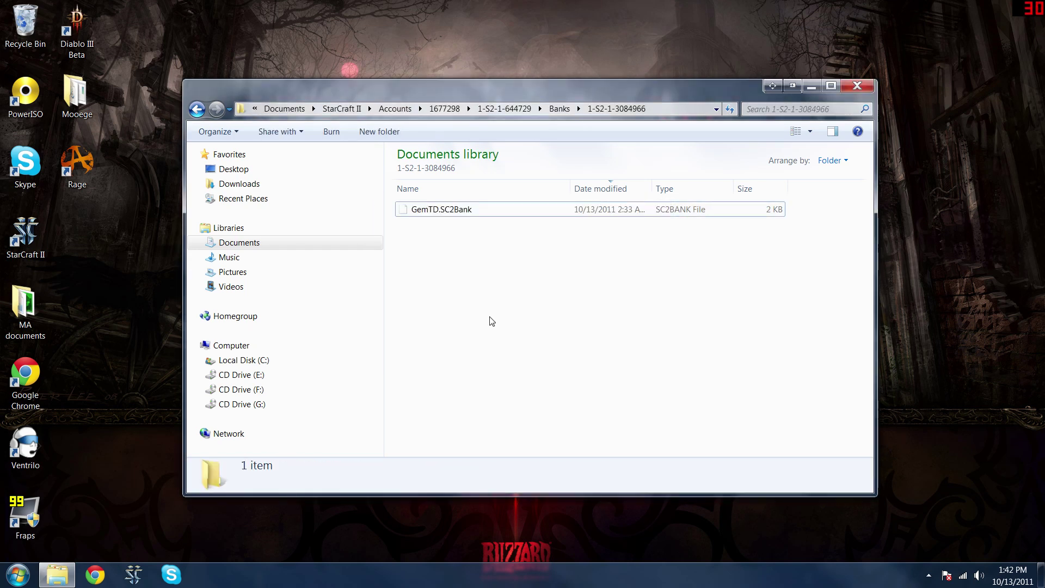
Step: Paste GemTD.SC2Bank into Banks replacing the older copy, then reopen the profile folder
left_click(406, 211)
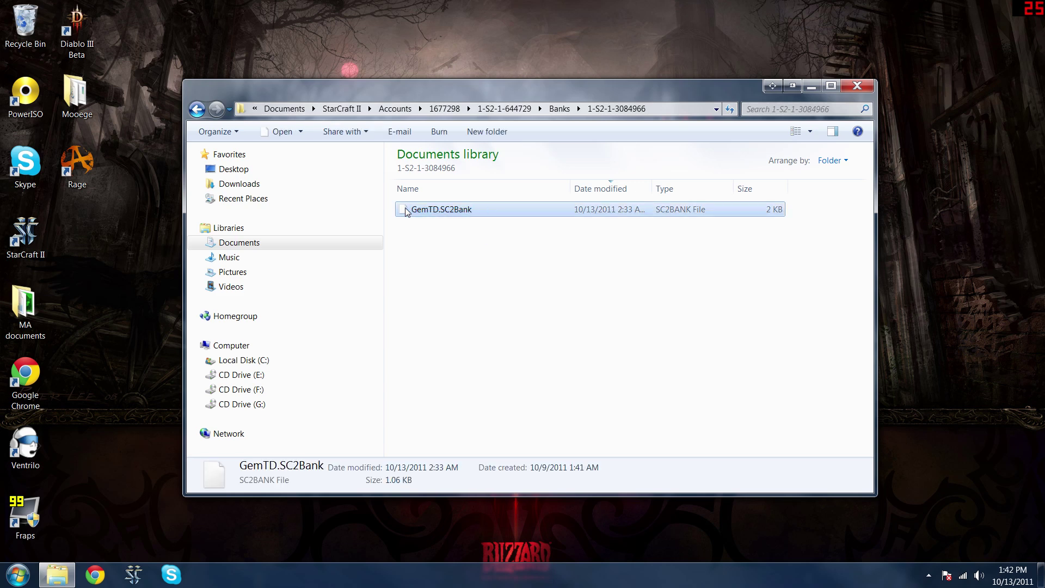
left_click(197, 109)
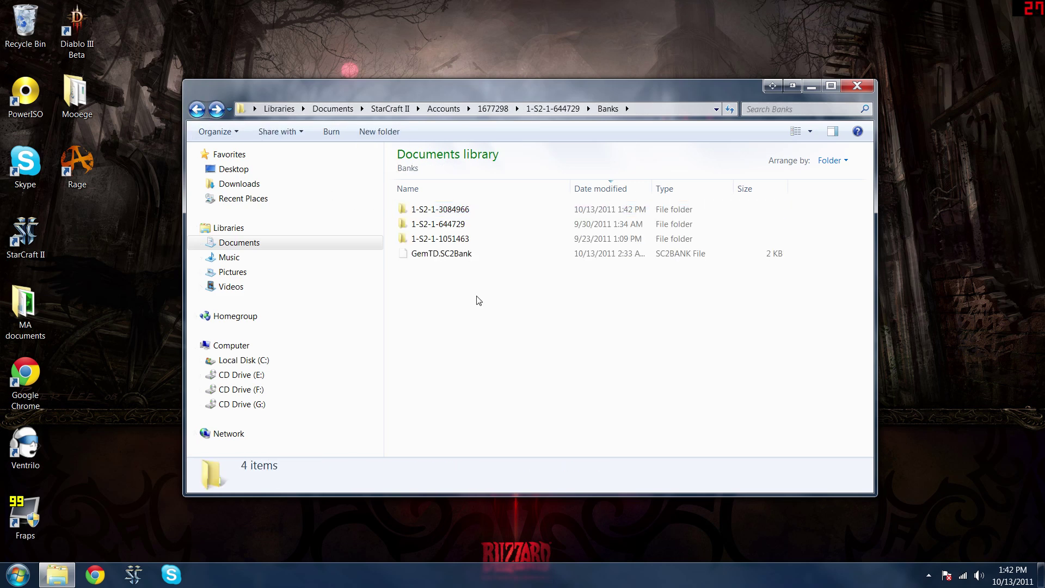
key("ctrl+v")
left_click(449, 146)
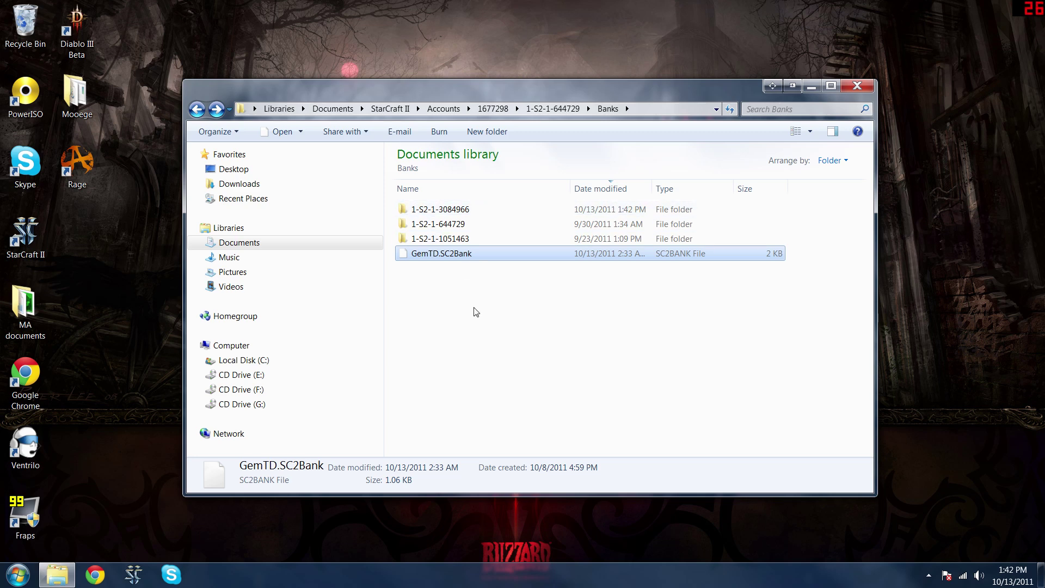
double_click(435, 210)
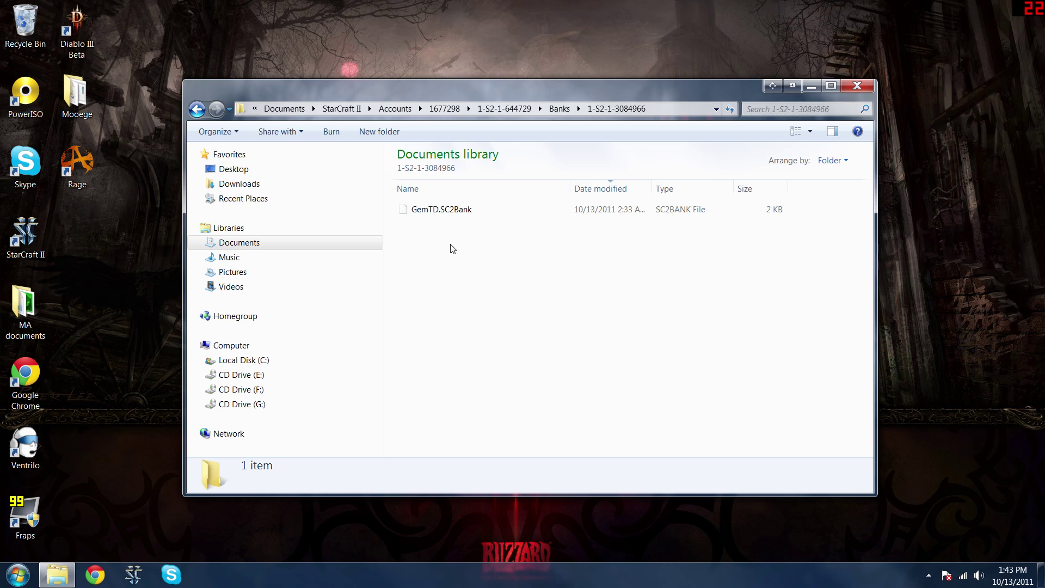
key("ctrl+v")
left_click(466, 215)
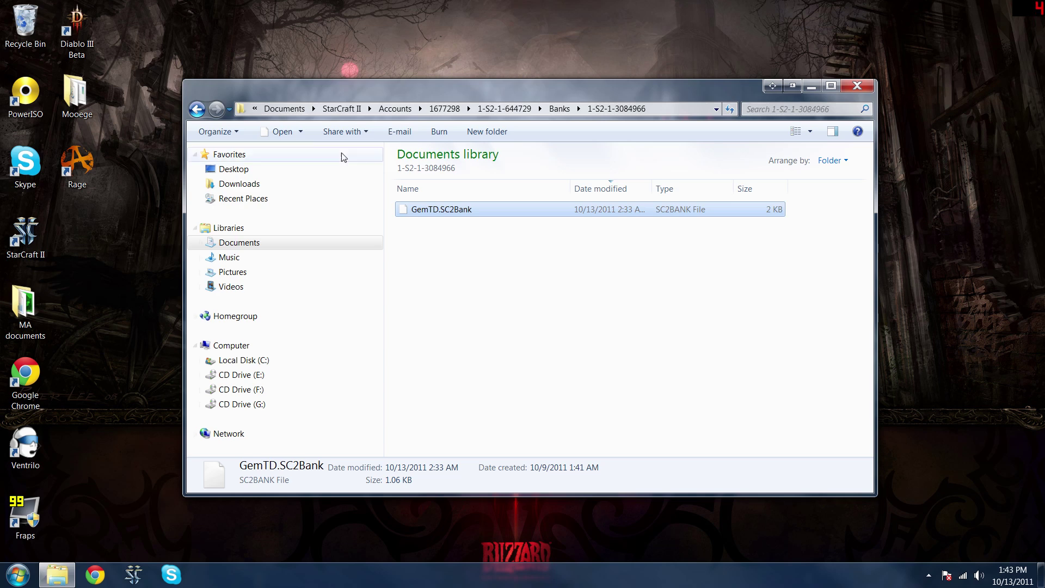
left_click(197, 109)
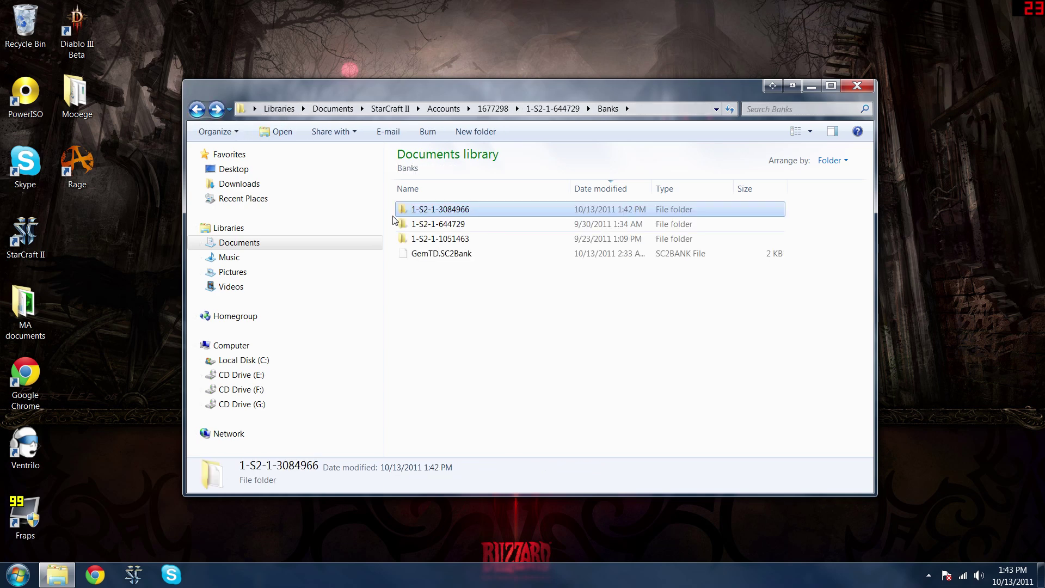
double_click(483, 225)
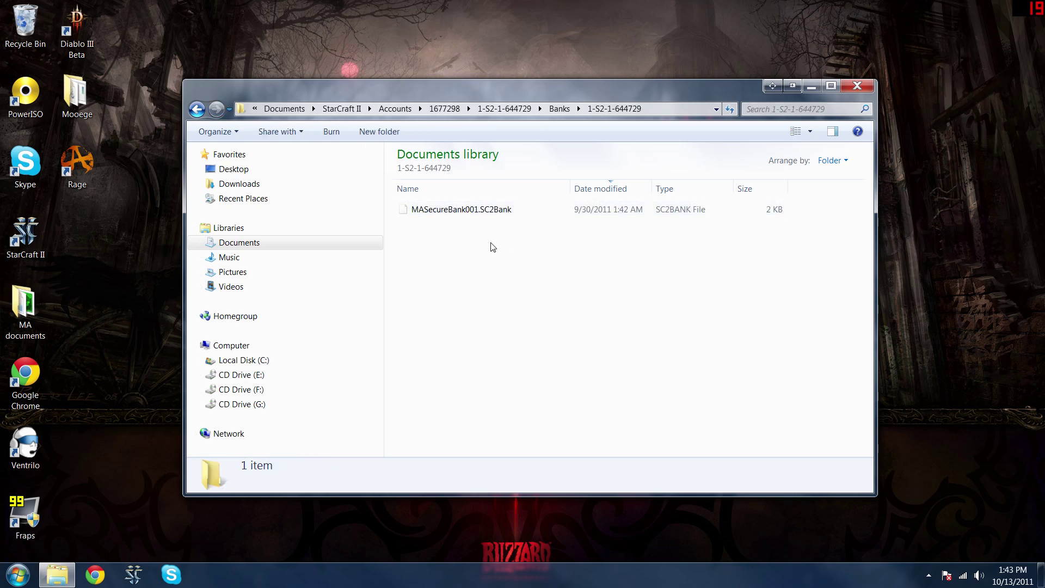
left_click(198, 109)
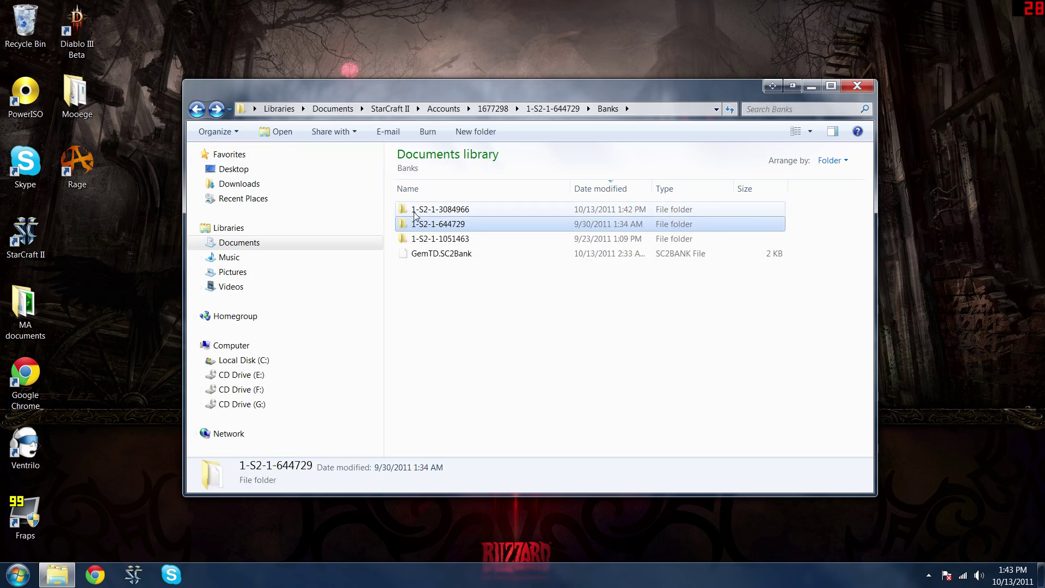
double_click(417, 211)
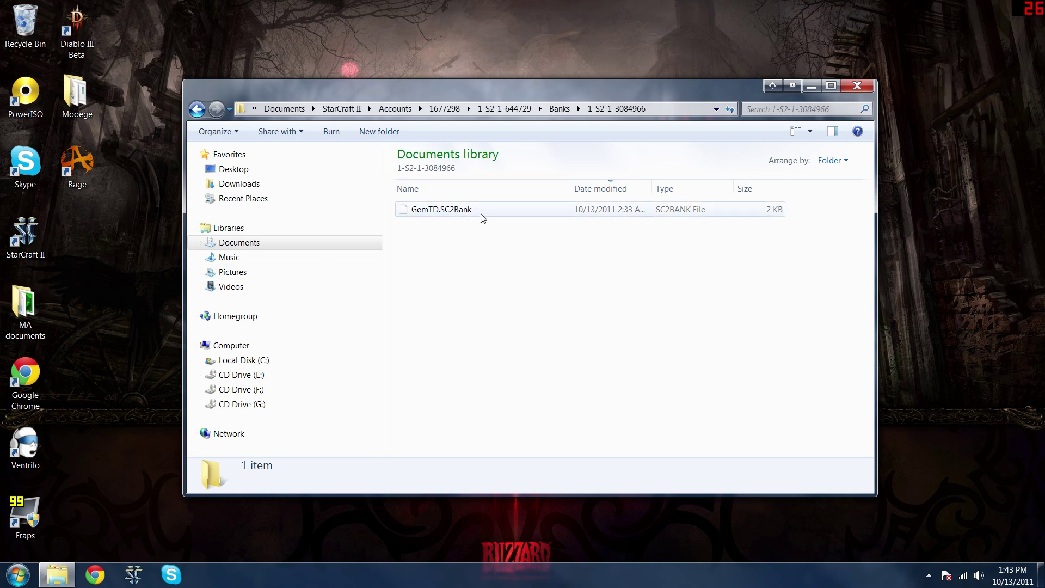
mouse_move(480, 219)
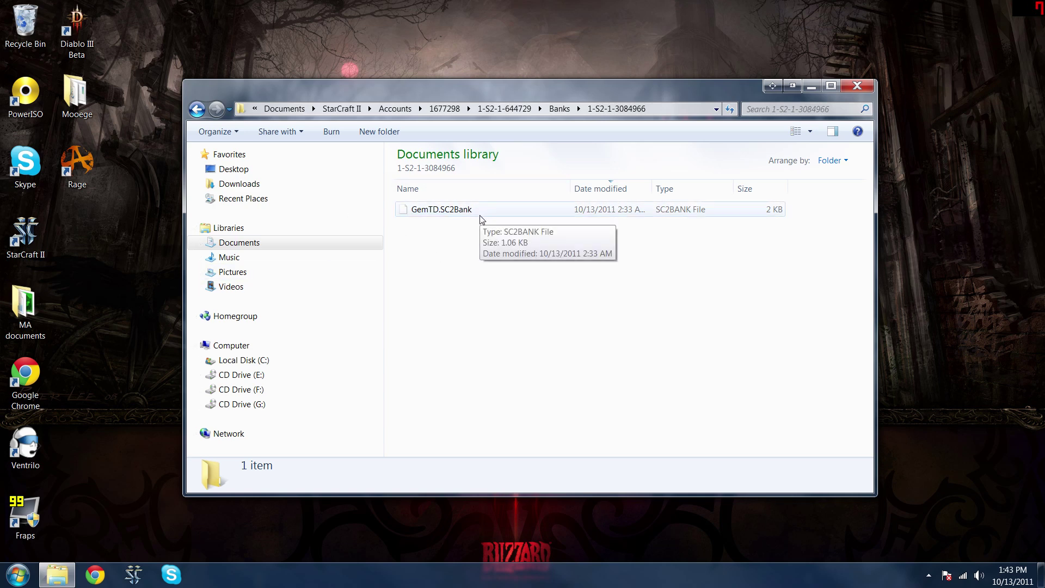